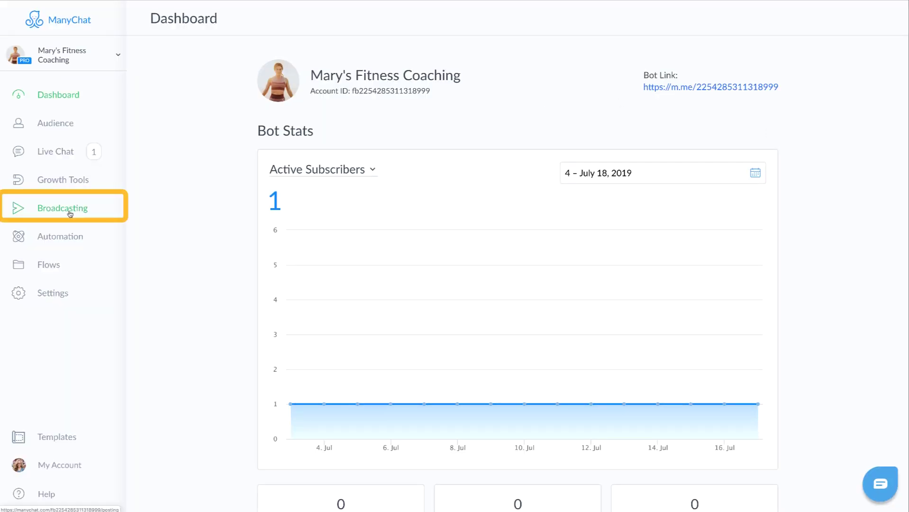
- Open the Broadcasting section from the left sidebar to see the empty Broadcasts page
click(70, 214)
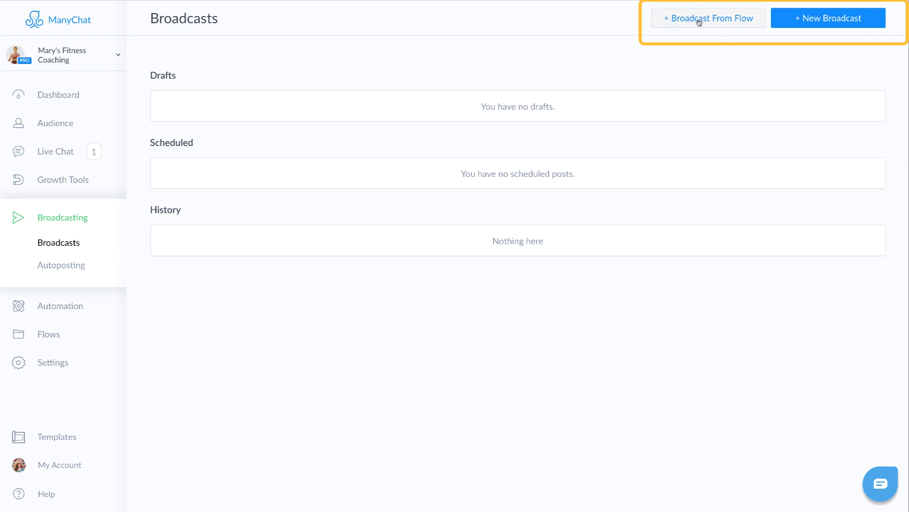
- Create a new broadcast draft and zoom the flow canvas out slightly
click(824, 24)
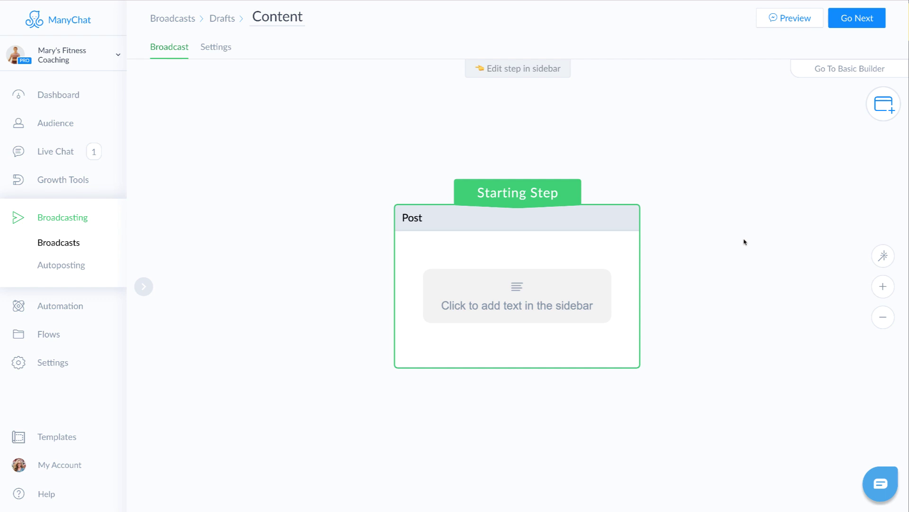
scroll(363, 296, down, 2)
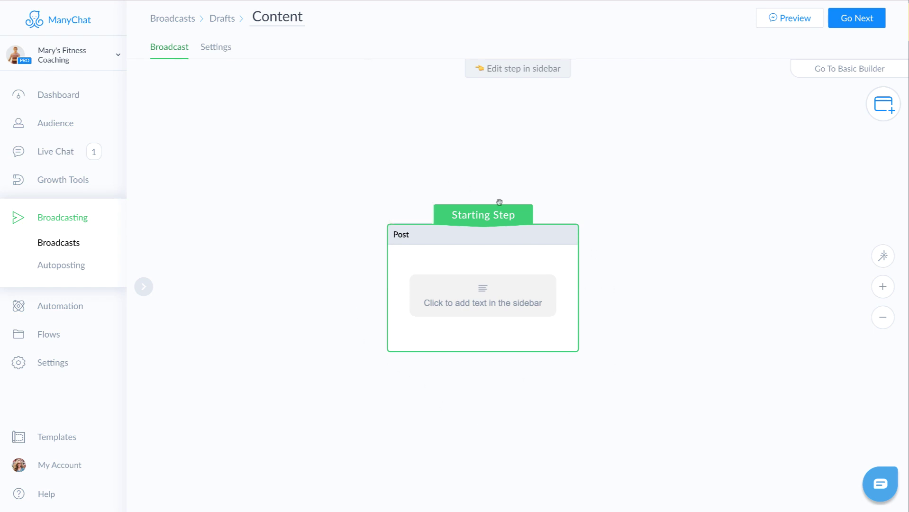
mouse_move(455, 337)
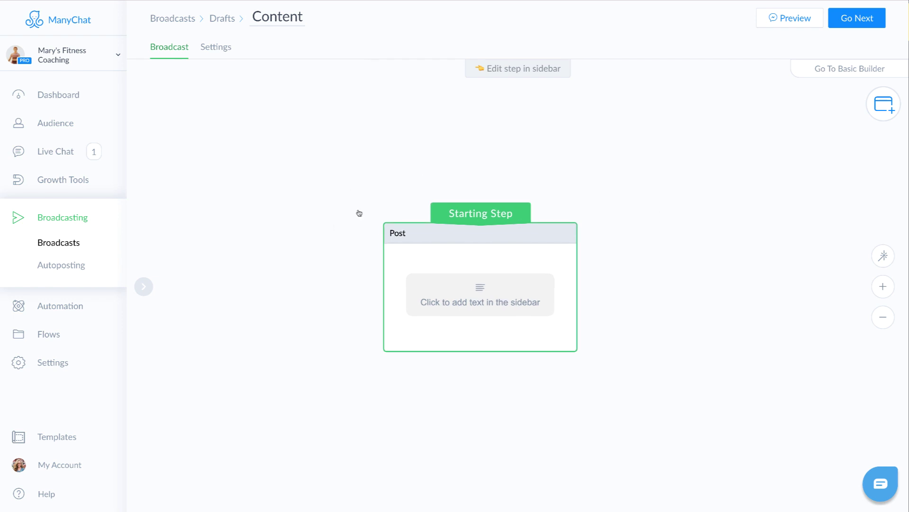
- Write the post 'Get fit for summer with my totally free 5 day fitness bootcamp series!' plus 'Are you interested First Name?'
click(467, 285)
text(Get fit for summer with my totally free 5 day fi)
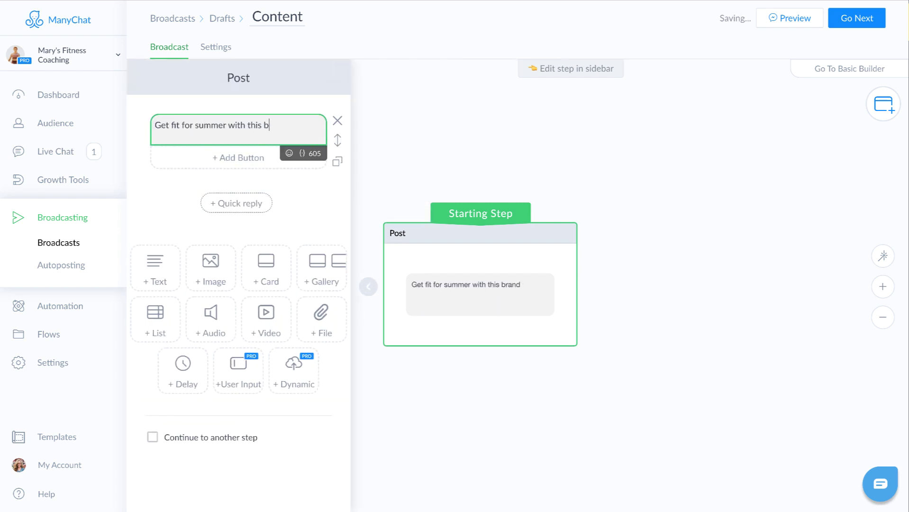
text(tness bootcamp series!)
key(Return)
key(Return)
text(Are you interested )
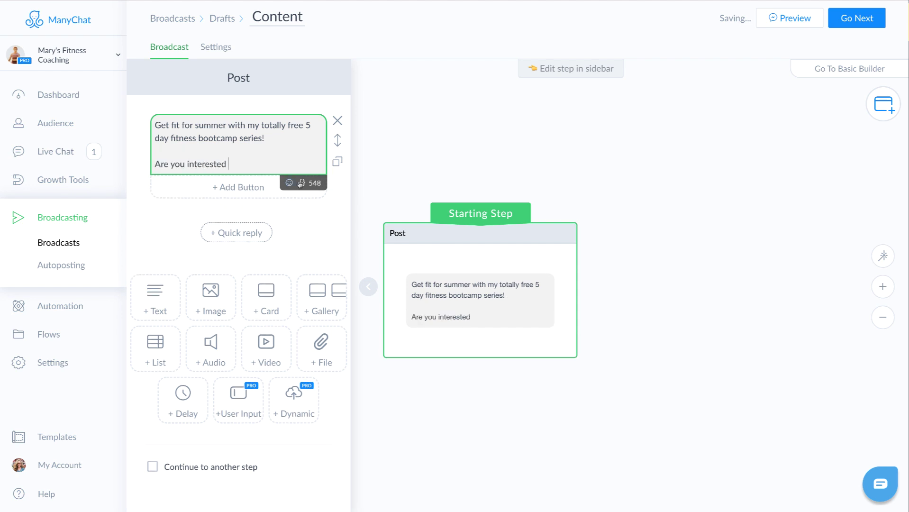
text(First Name?)
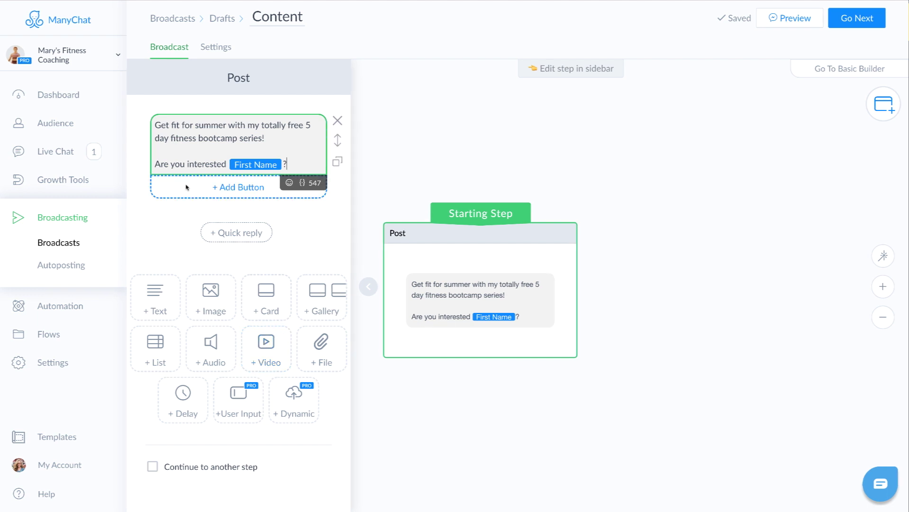
- Add reply buttons 'I am interested!', 'Tell me more!' and 'No thank you', discarding an unfinished quick reply
click(209, 189)
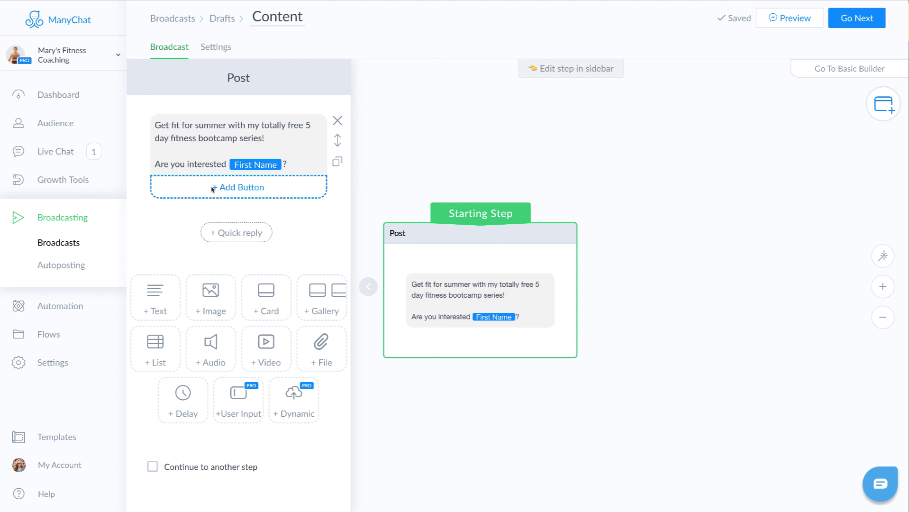
text(I am interested!)
click(238, 211)
text(Tell me more!)
click(238, 237)
text(No thank you)
click(236, 283)
text(Why am I seei)
click(337, 436)
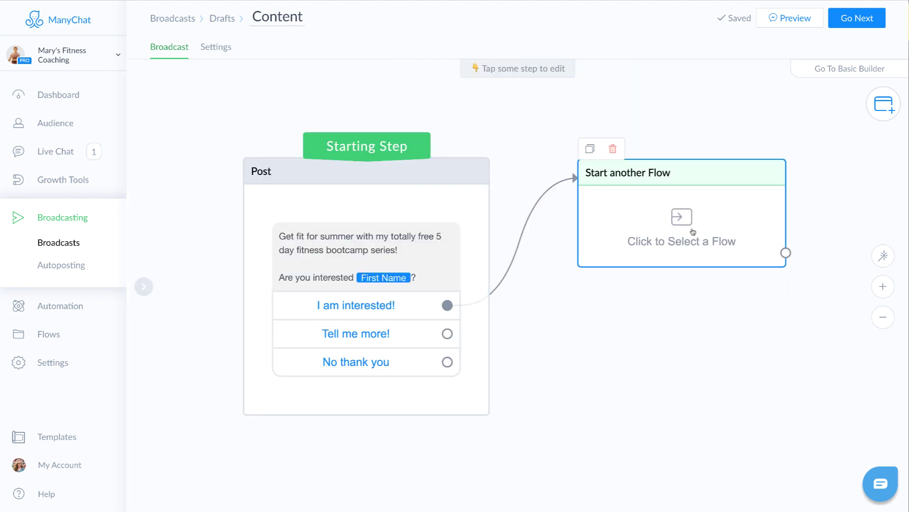
- Link the flow step to 'Join the fitness challenge' and connect 'Tell me more!' to it
click(682, 233)
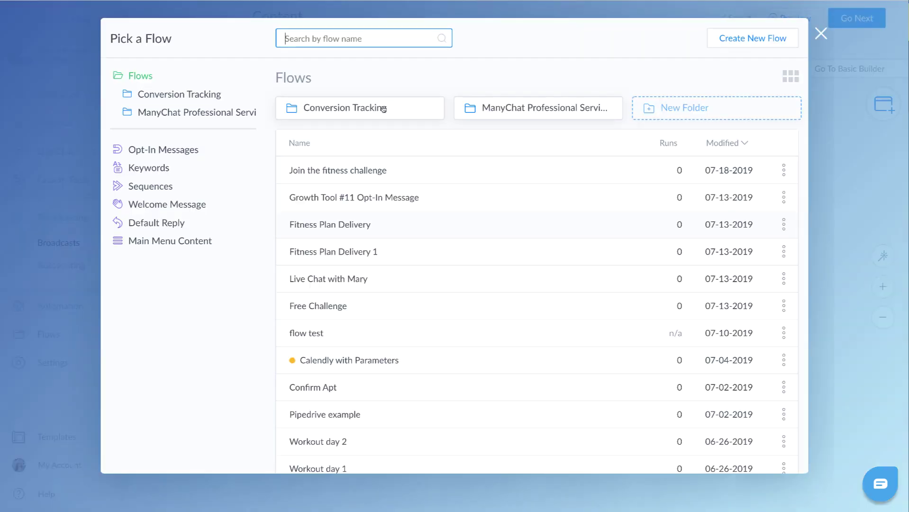
click(332, 170)
click(736, 453)
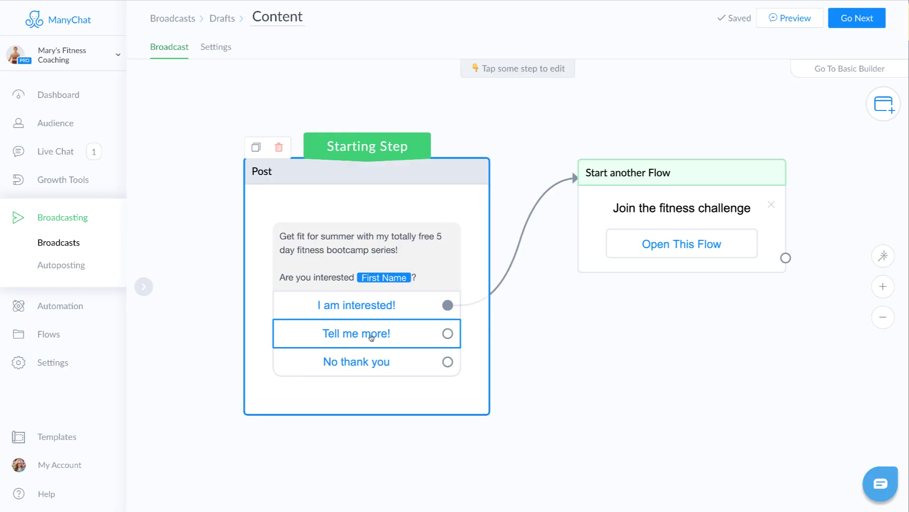
click(447, 333)
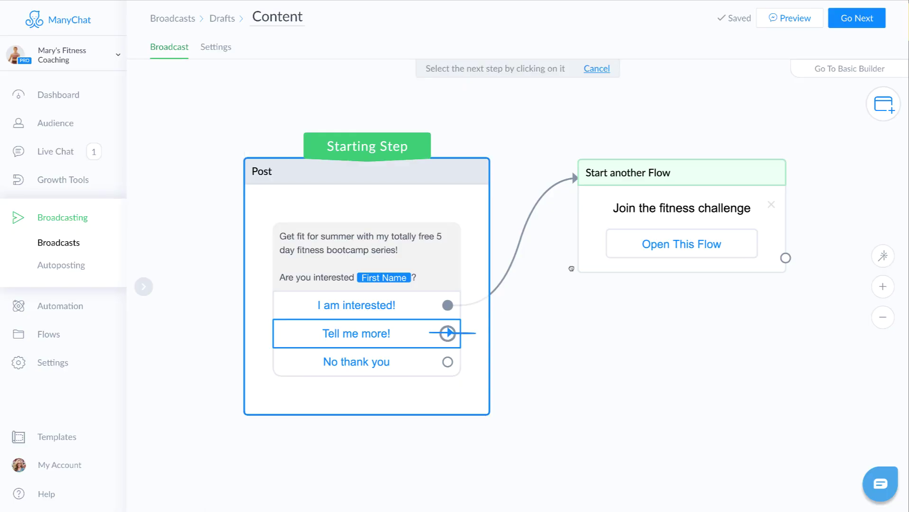
click(595, 201)
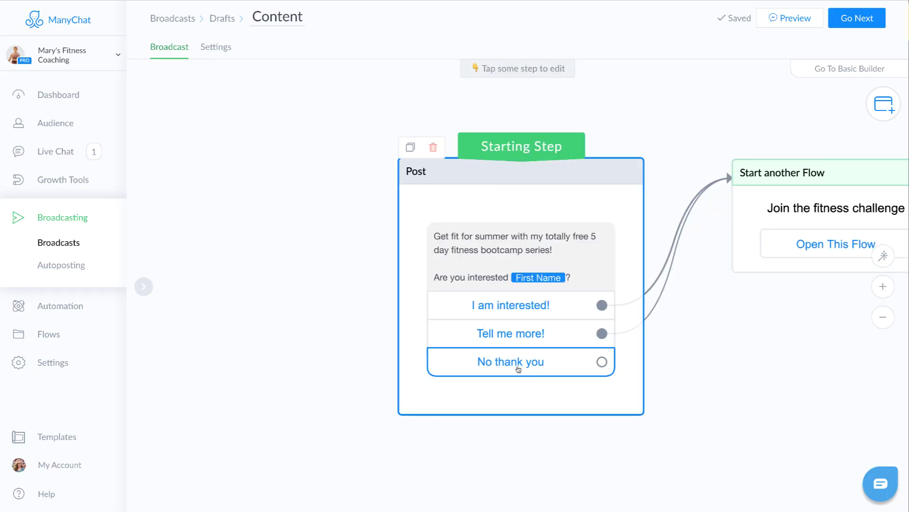
- Give 'No thank you' a 'No problem First Name…' message step with a 'Learn more' button
click(601, 361)
click(720, 445)
click(746, 313)
text(No problem First Name. If you change your mind and you are ready to start your fitness journey with my help, this challenge is free and starts whenever you are ready.)
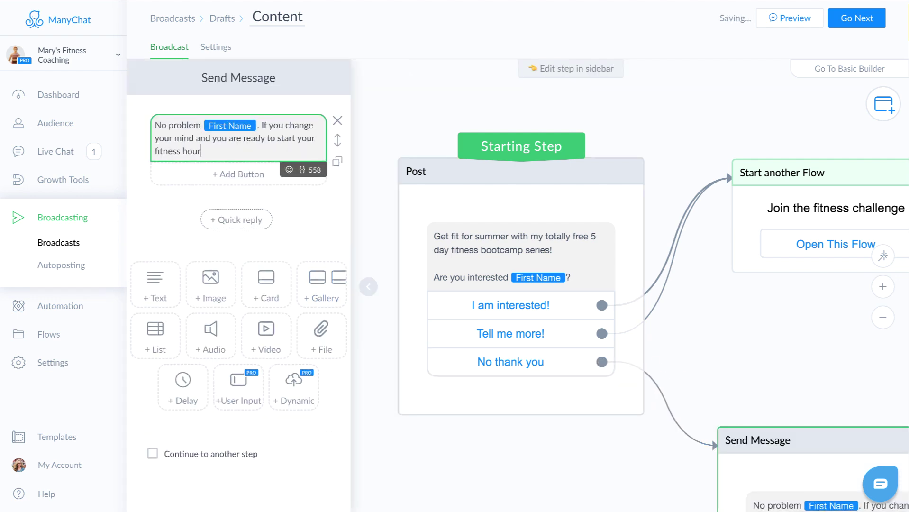
click(238, 183)
text(Learn more)
click(490, 342)
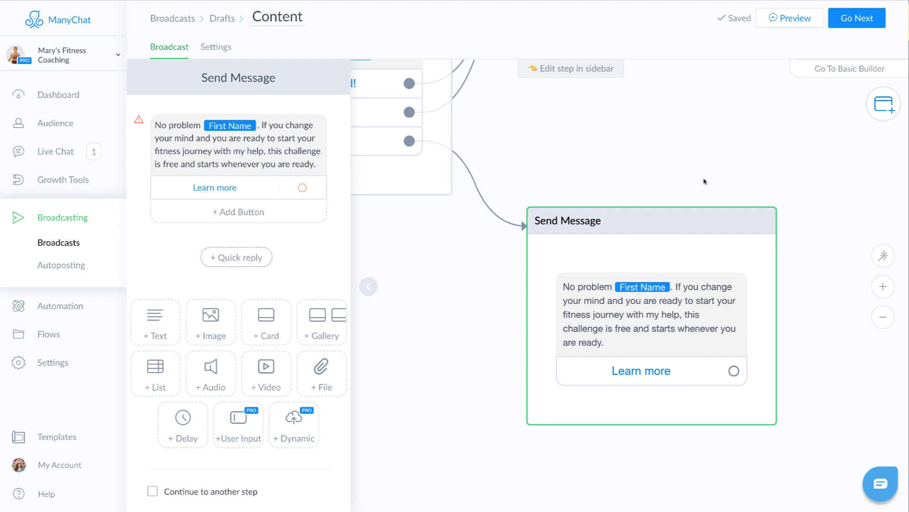
- Connect the 'Learn more' button to the Join the fitness challenge flow
click(663, 150)
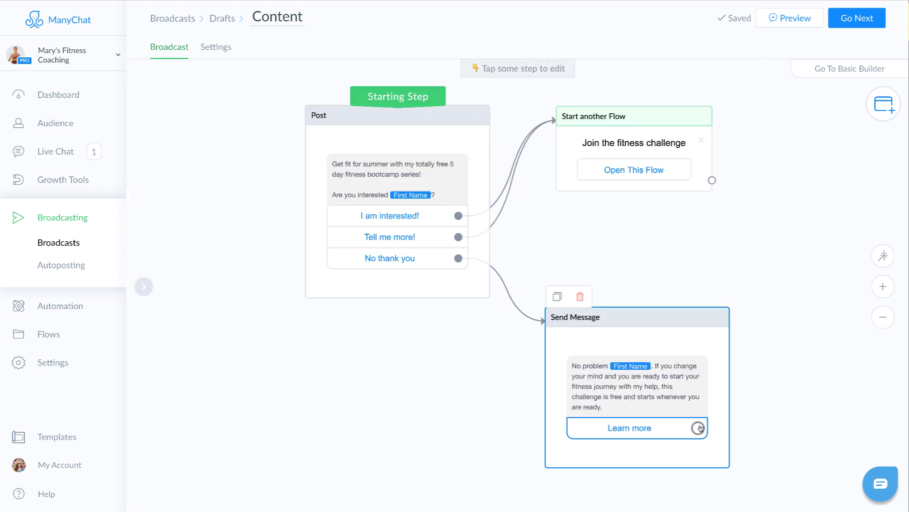
click(698, 428)
click(696, 168)
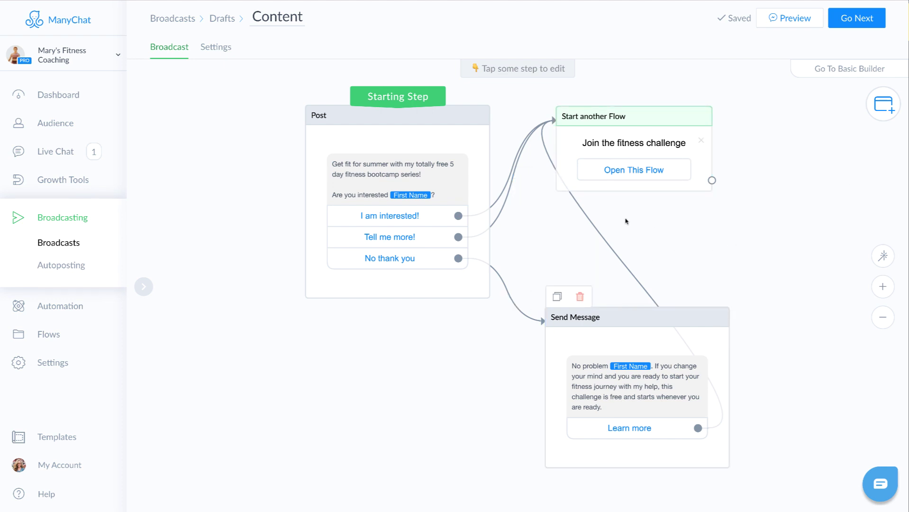
click(857, 19)
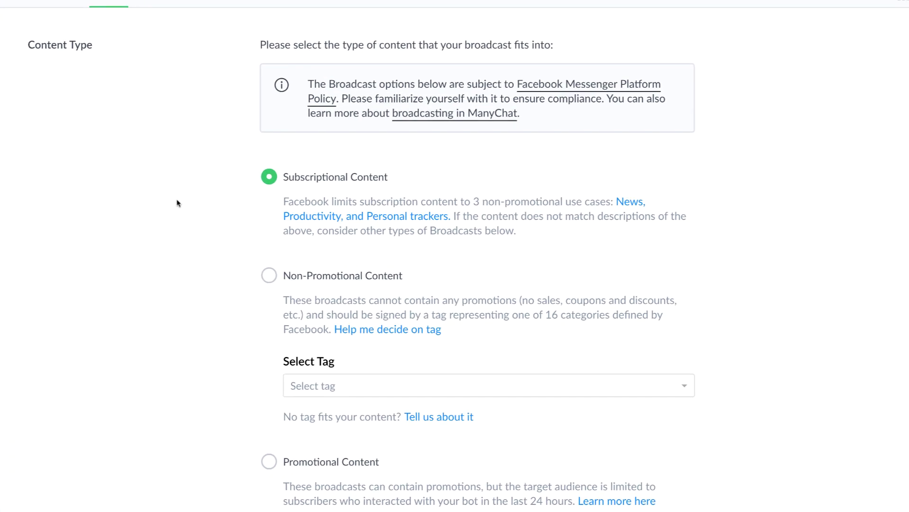
scroll(340, 287, down, 2)
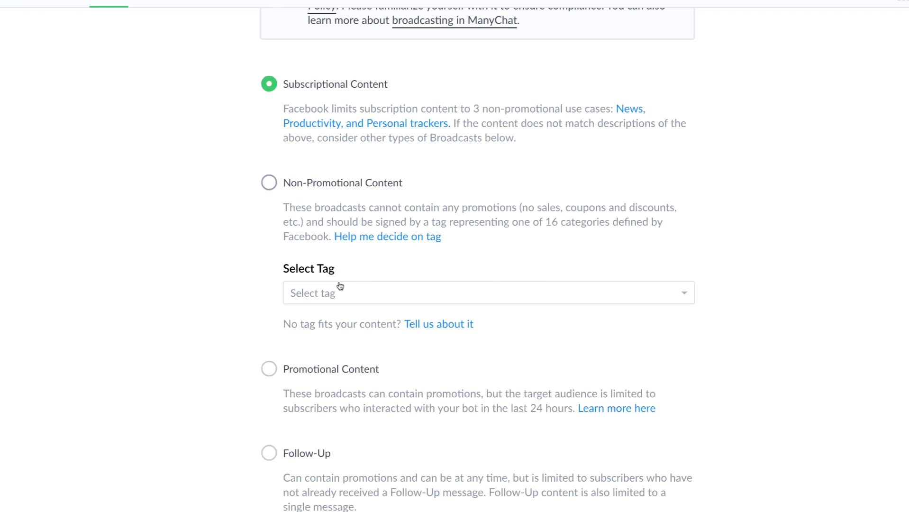
scroll(324, 296, down, 3)
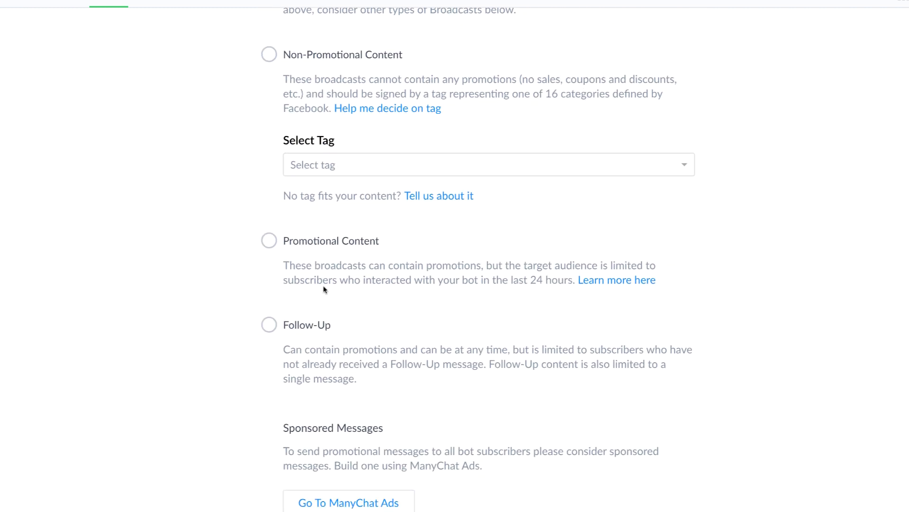
scroll(310, 327, down, 2)
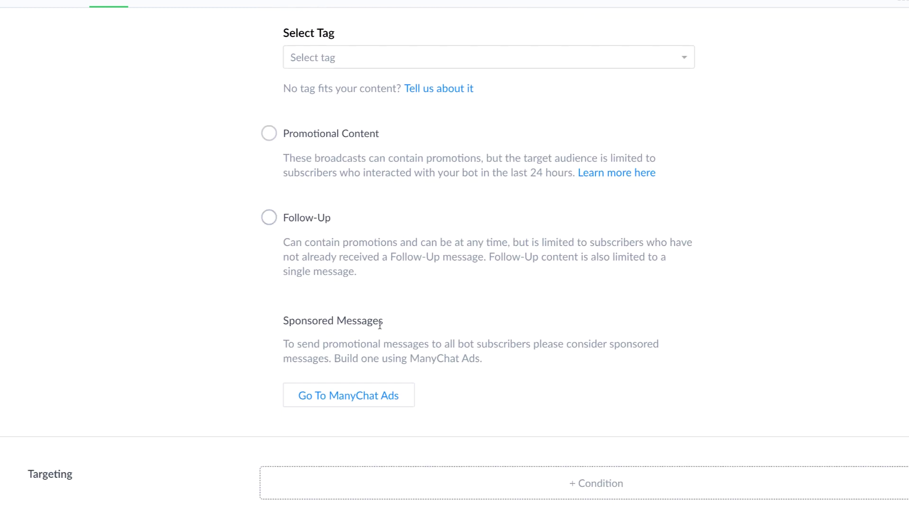
scroll(380, 325, up, 7)
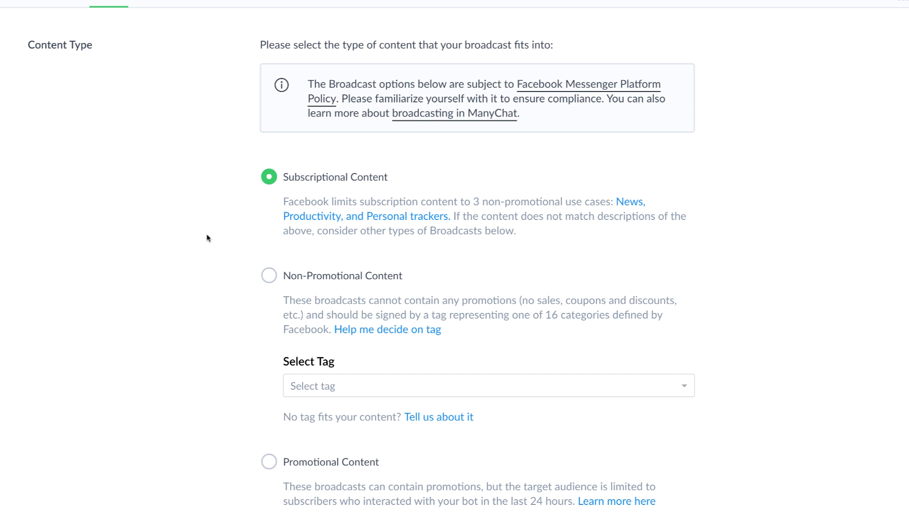
scroll(208, 244, down, 2)
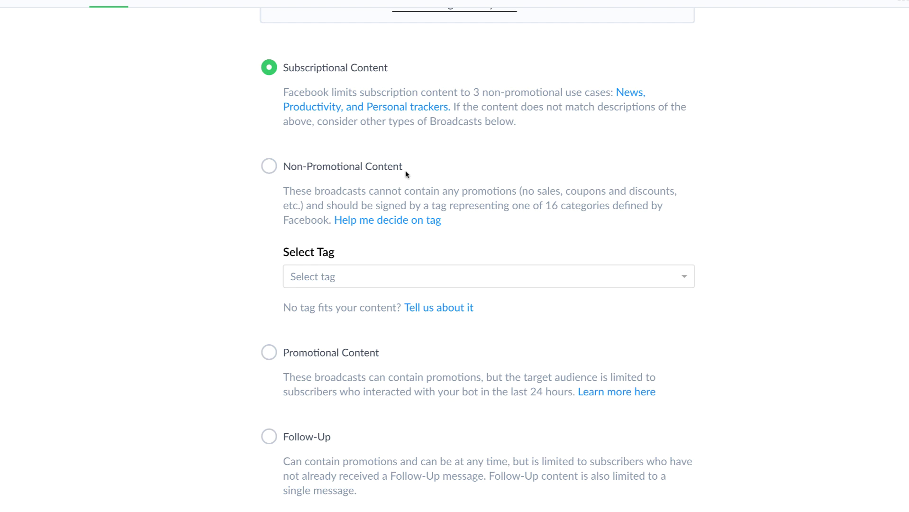
- Set the broadcast Content Type to Follow-Up after trying the Non-Promotional and Promotional options
click(268, 166)
click(358, 278)
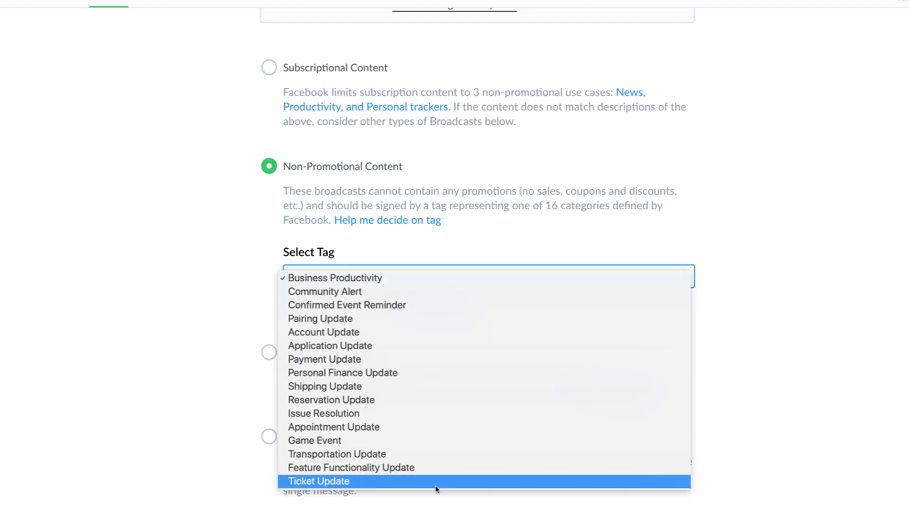
click(153, 243)
scroll(225, 282, down, 3)
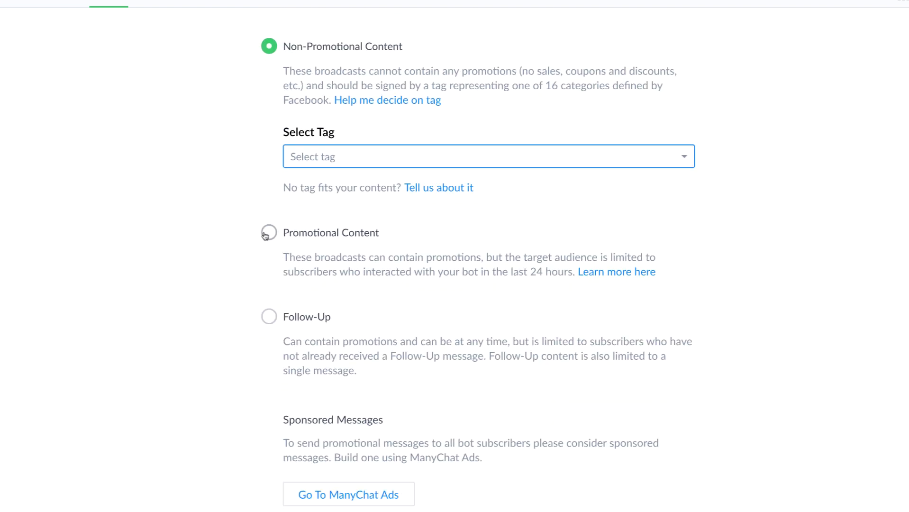
click(268, 232)
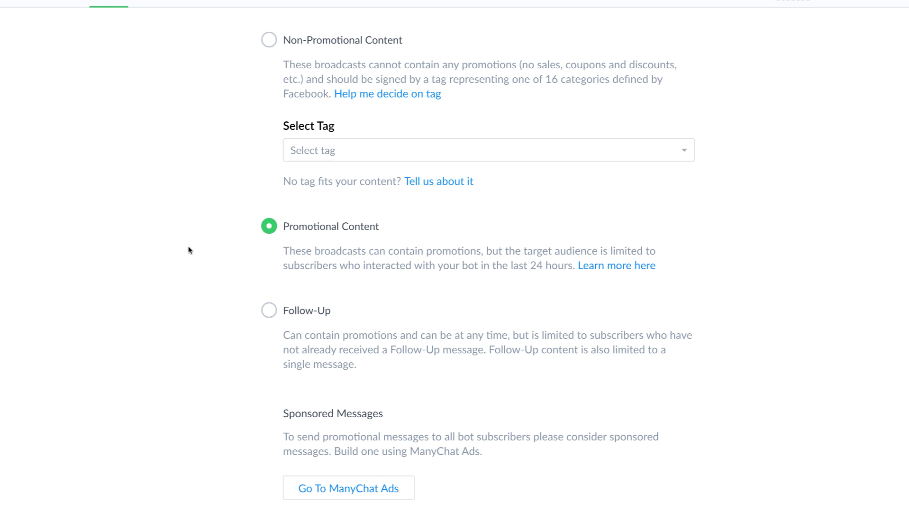
scroll(193, 286, down, 2)
click(263, 213)
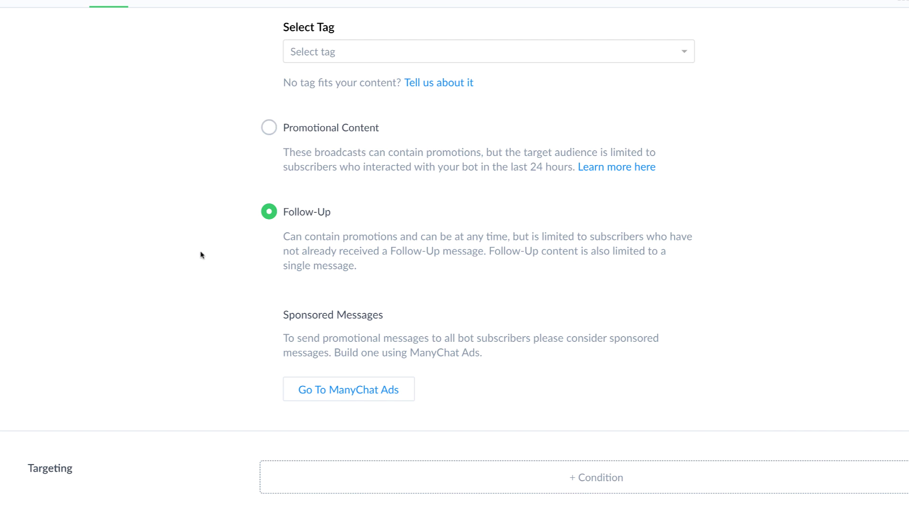
scroll(296, 238, up, 1)
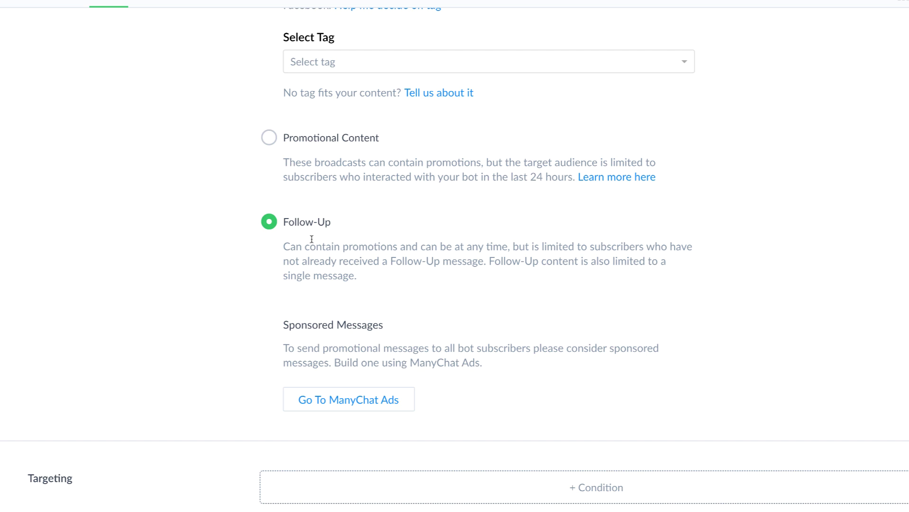
- Choose 'Schedule for later' and set the send date and time to 07/20/2019 03:01
scroll(270, 249, down, 3)
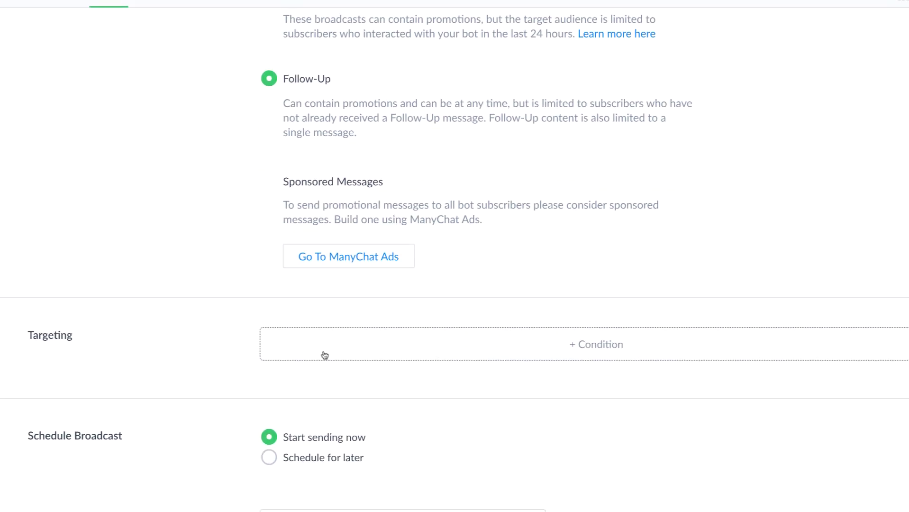
click(466, 349)
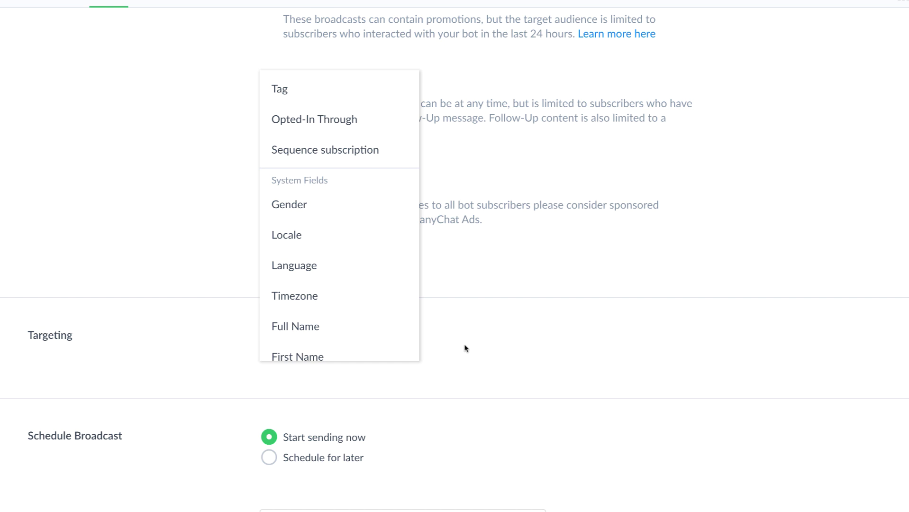
click(464, 348)
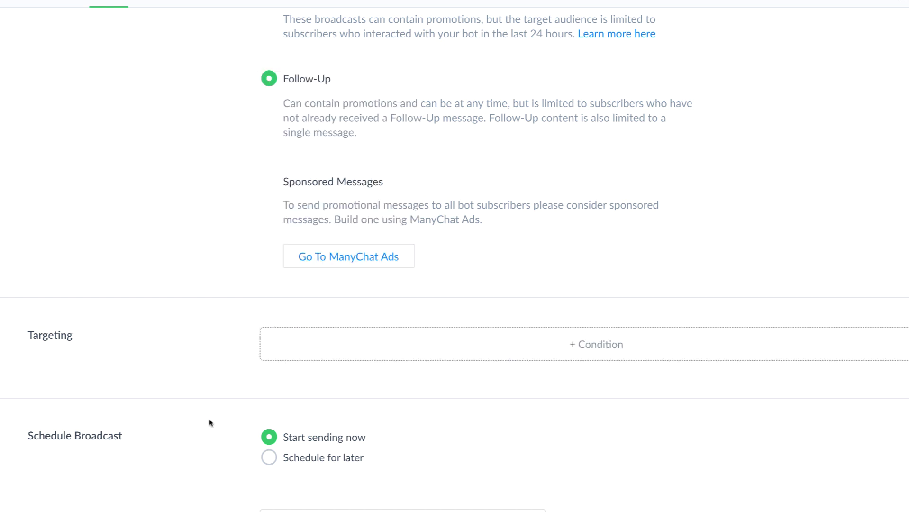
scroll(268, 431, down, 1)
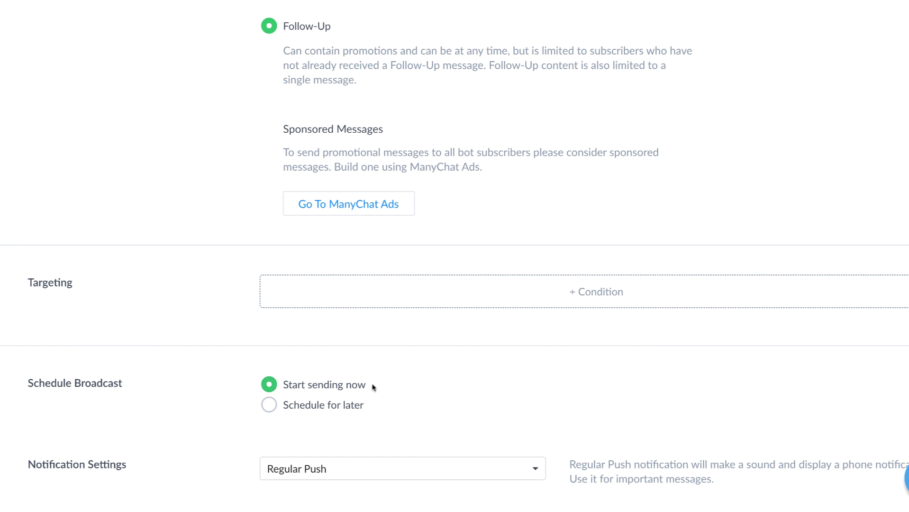
click(269, 406)
scroll(433, 404, down, 1)
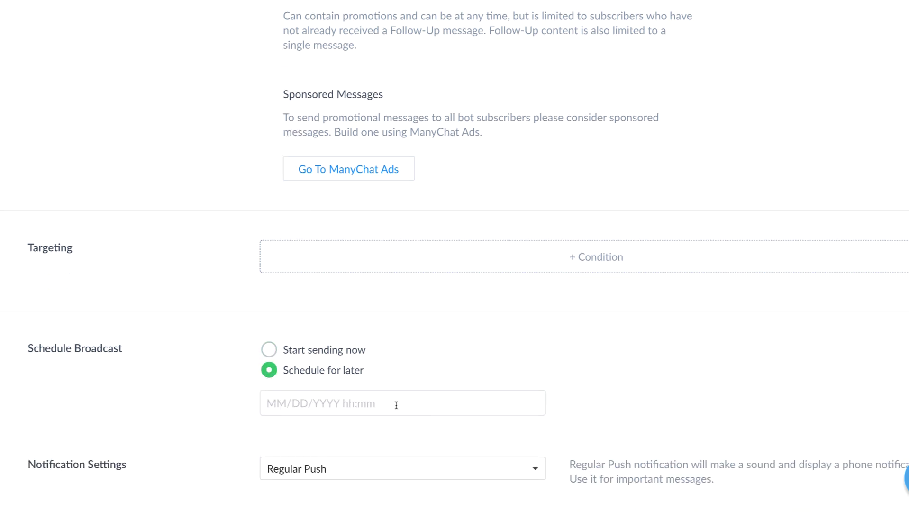
click(314, 403)
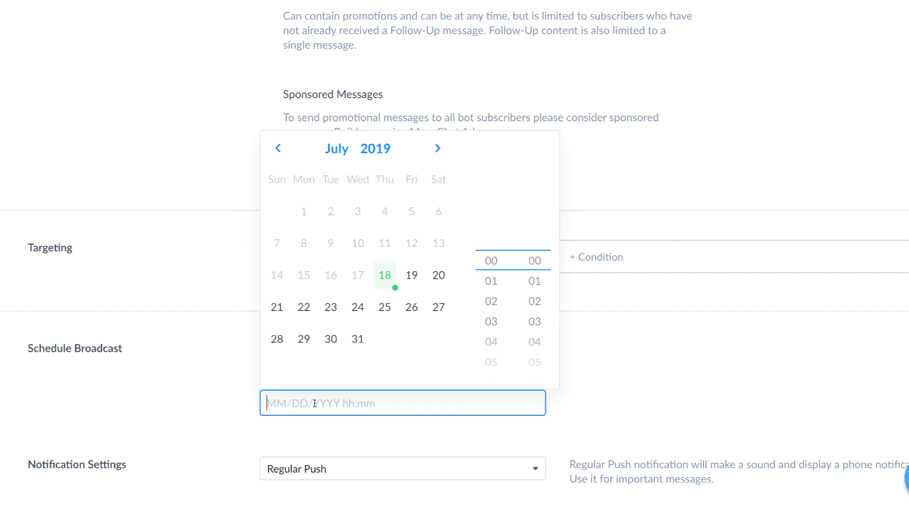
click(438, 275)
click(483, 323)
click(534, 282)
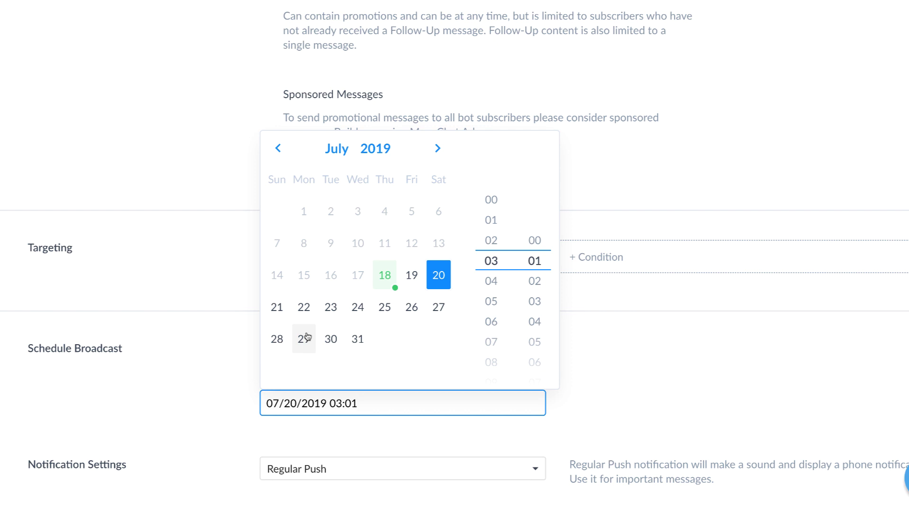
click(198, 375)
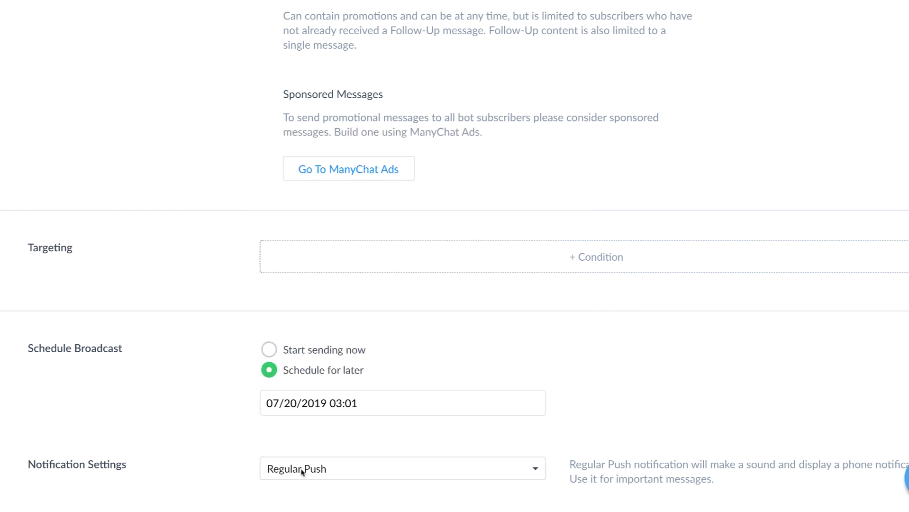
- Set Notification Settings to 'Only 1 regular notification'
click(282, 472)
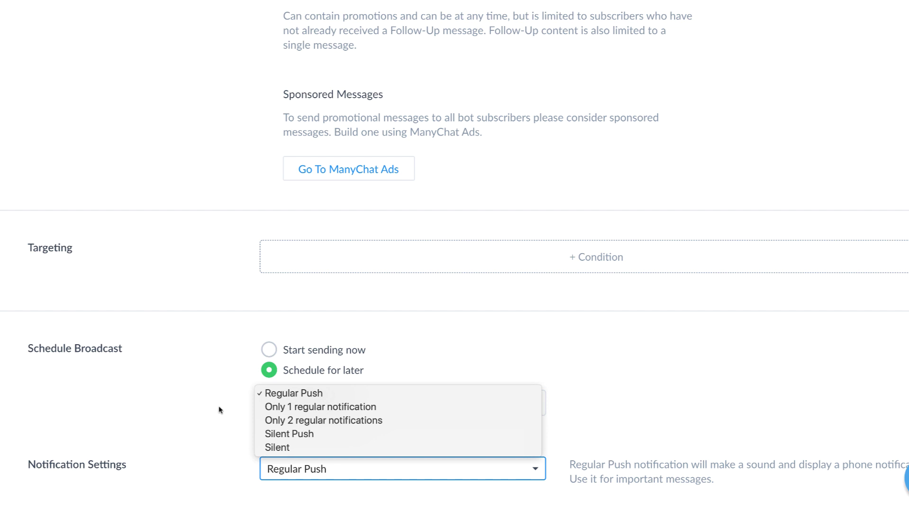
click(328, 408)
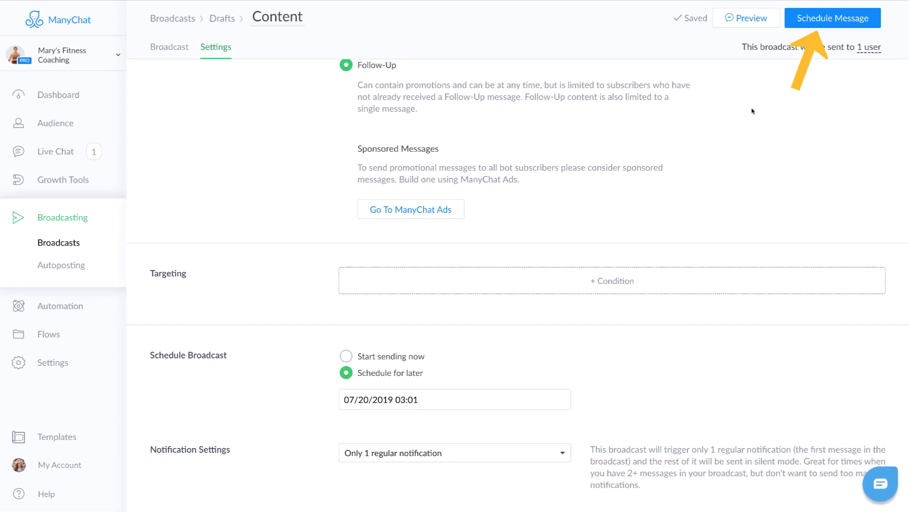
- Schedule the message, return to Broadcasts, and open the post scheduled for 20 Jul 2019 03:01
click(825, 18)
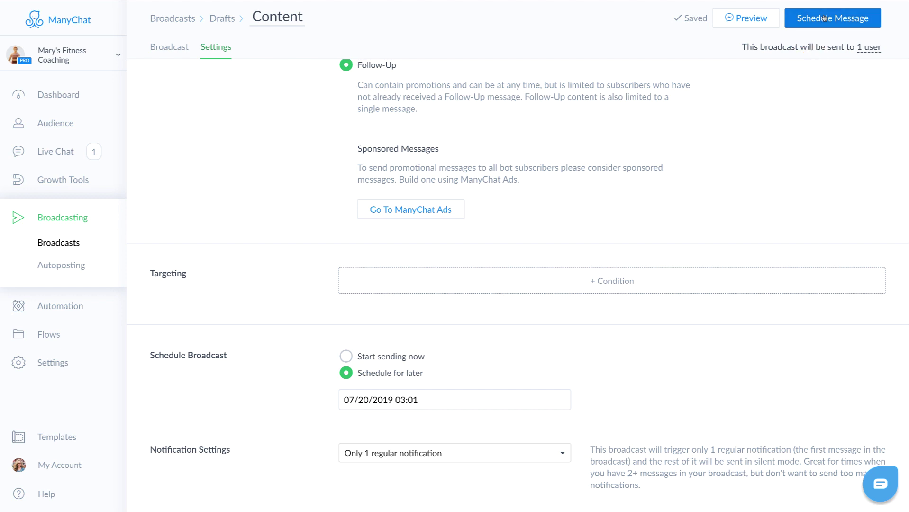
click(518, 221)
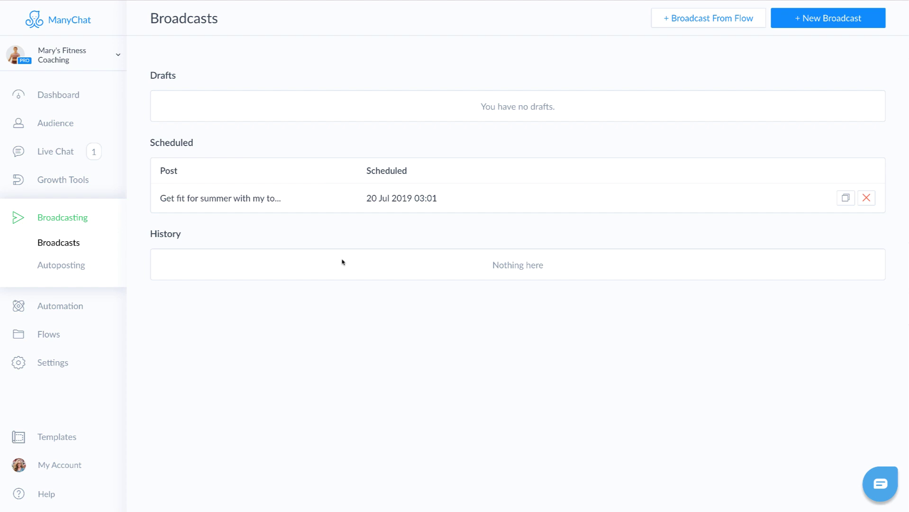
click(349, 201)
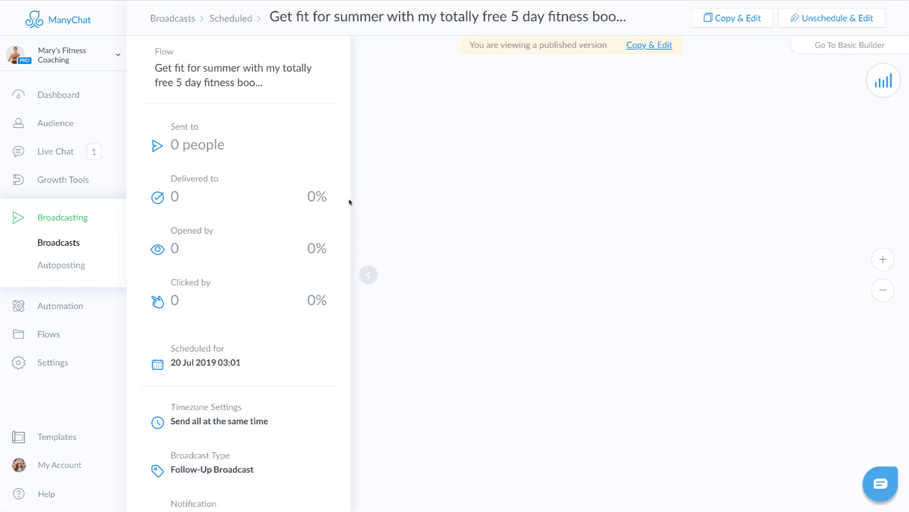